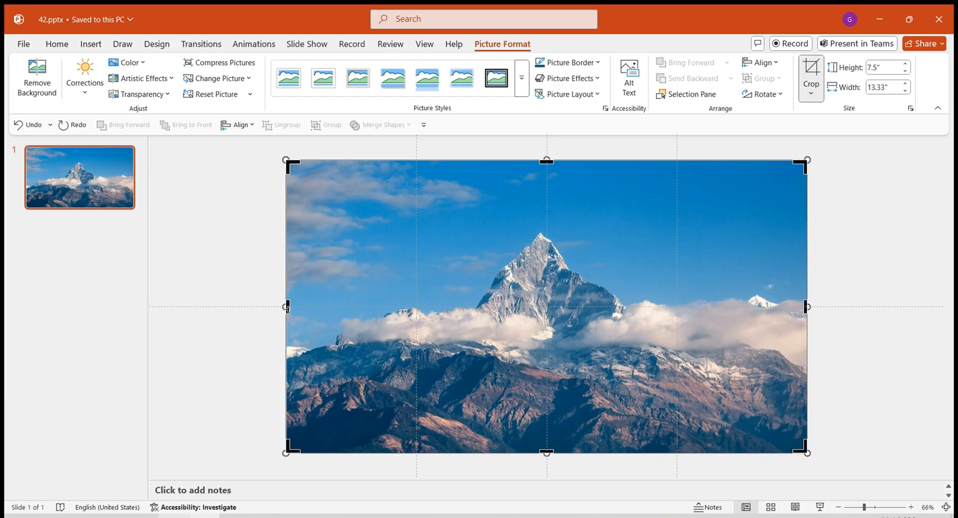
# - Crop the mountain photo to a narrow right-hand strip and show its Picture Corrections settings
pyautogui.moveTo(286, 306); pyautogui.dragTo(670, 314)
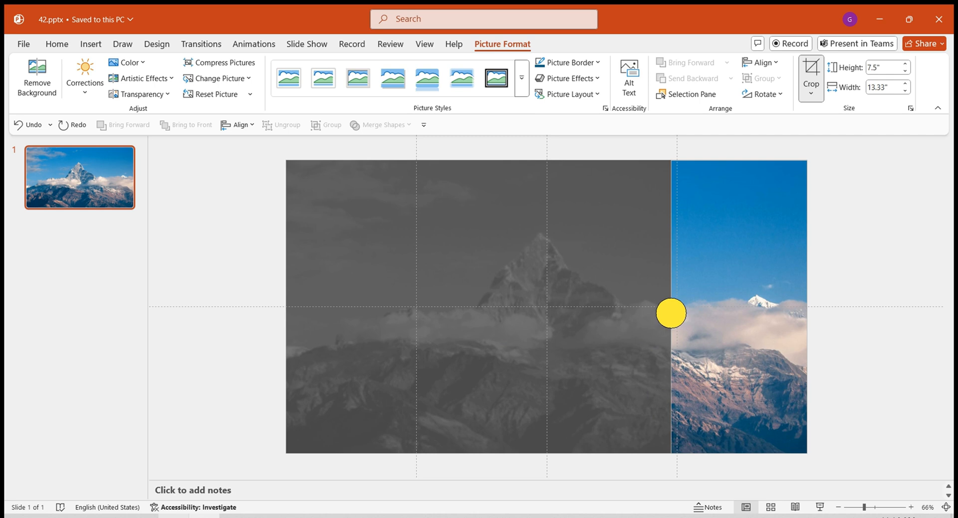
pyautogui.doubleClick(760, 350)
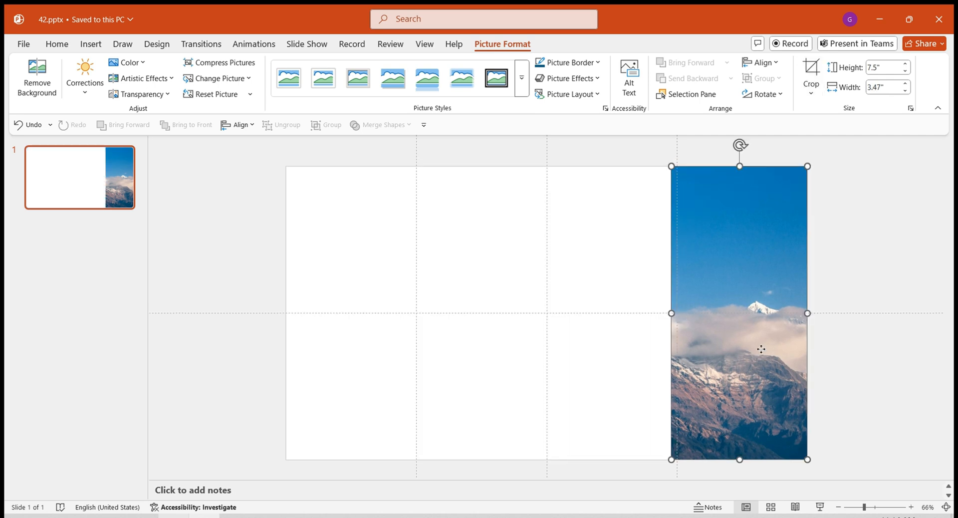
pyautogui.click(869, 171)
pyautogui.click(832, 198)
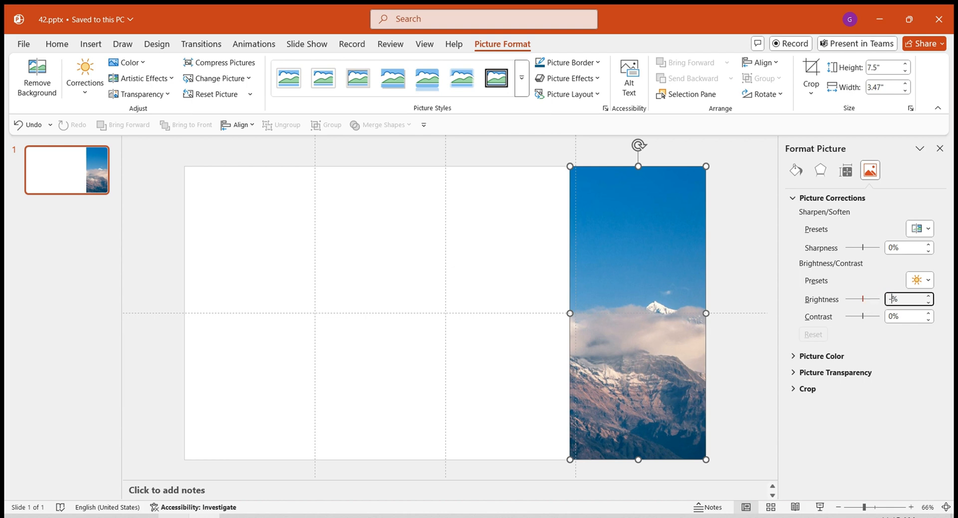
# - Darken the strip to -30% brightness and style the 400pt Impact '3' with no fill and a thick white outline
pyautogui.moveTo(862, 298); pyautogui.dragTo(858, 299)
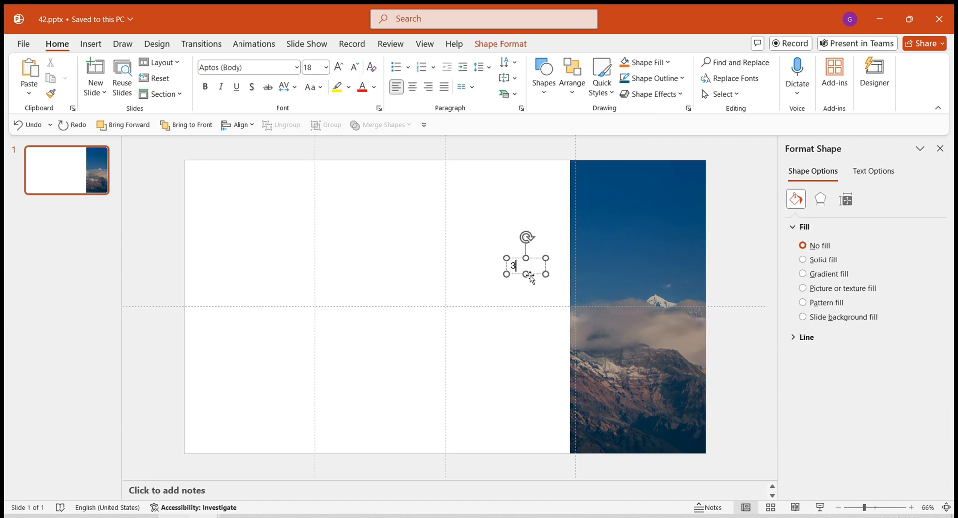
pyautogui.write('400')
pyautogui.press('Return')
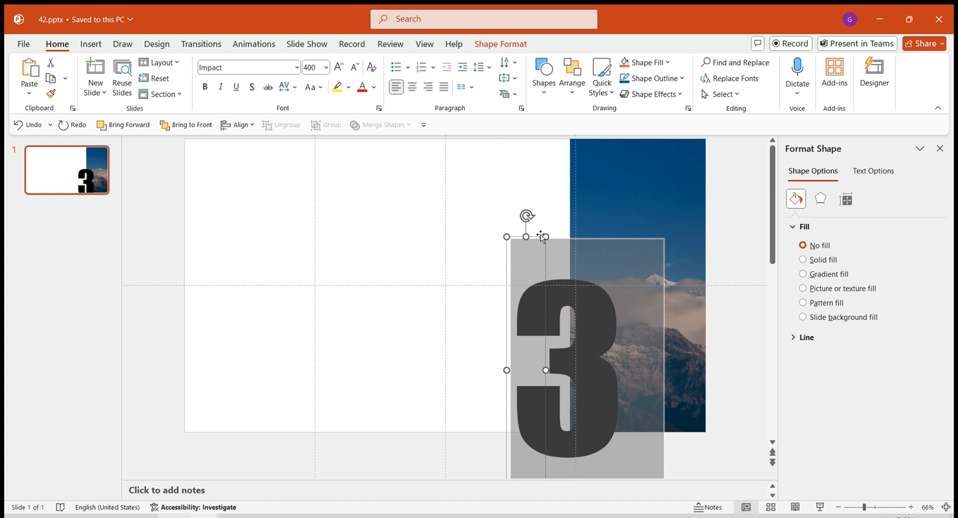
pyautogui.click(581, 62)
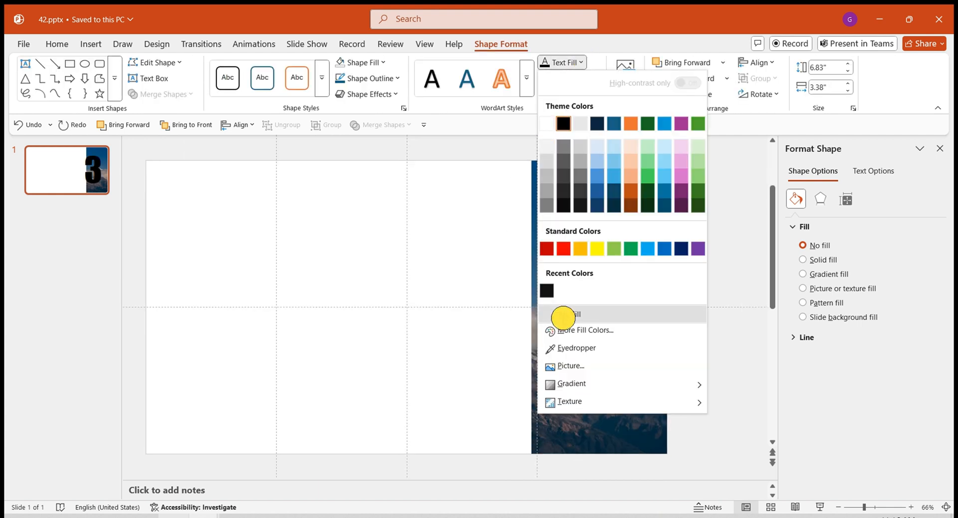
pyautogui.click(562, 315)
pyautogui.click(594, 79)
pyautogui.click(546, 139)
pyautogui.click(595, 77)
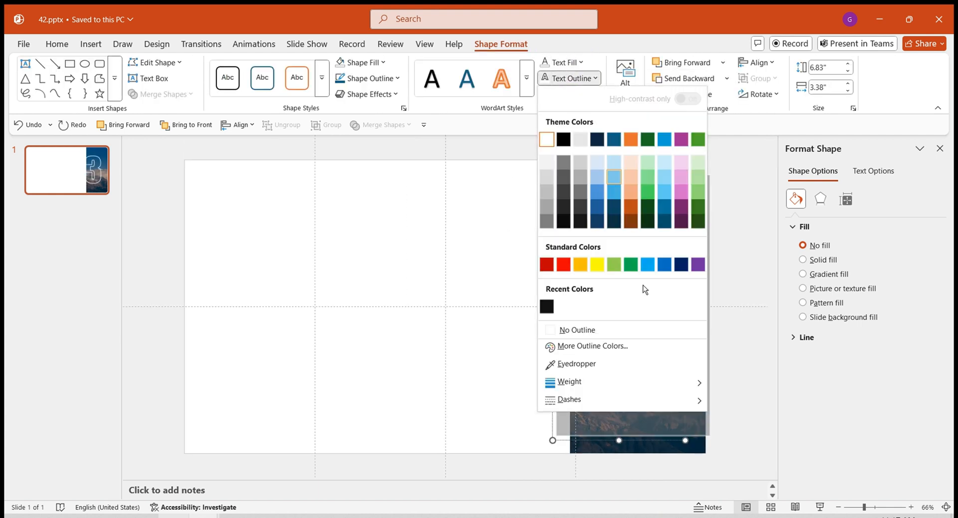
pyautogui.moveTo(569, 382)
pyautogui.click(756, 446)
pyautogui.click(448, 253)
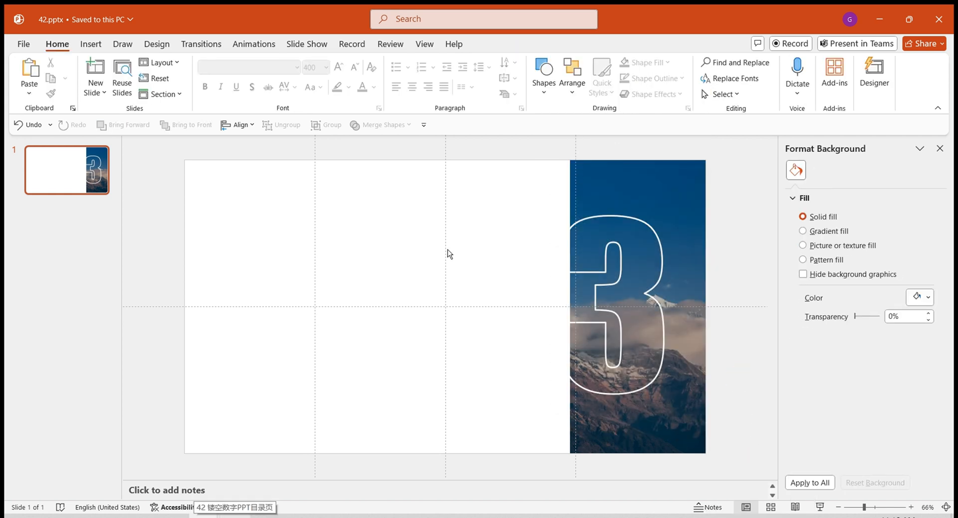
# - Paste the EVALUATION title and subtitle onto the strip and group them with the photo and number
pyautogui.hotkey('ctrl', 'v')
pyautogui.click(744, 340)
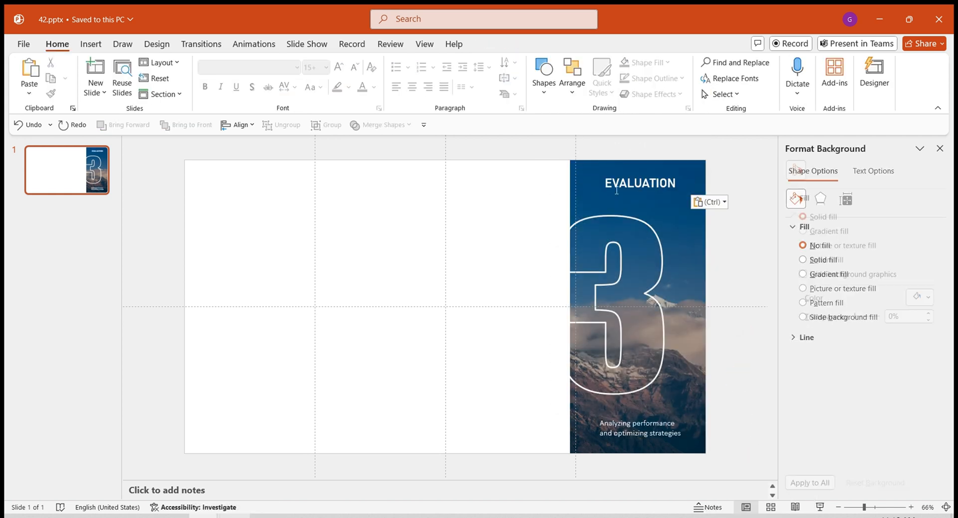
pyautogui.moveTo(530, 143); pyautogui.dragTo(759, 488)
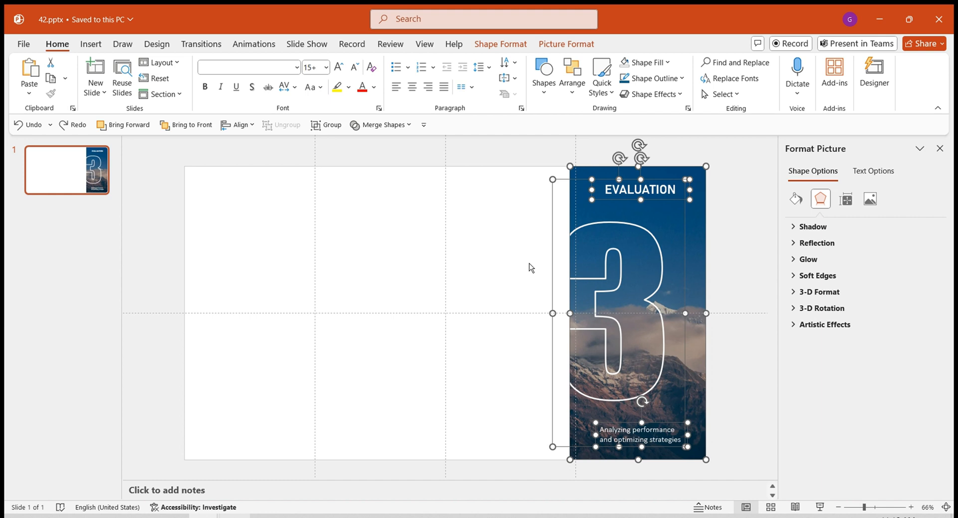
pyautogui.click(325, 124)
# - Copy the strip twice to the left and edit the leftmost strip's number and title
pyautogui.moveTo(636, 225)
pyautogui.mouseDown()
pyautogui.moveTo(508, 224)
pyautogui.moveTo(488, 184)
pyautogui.moveTo(407, 191)
pyautogui.mouseUp()
pyautogui.click(745, 314)
pyautogui.click(368, 314)
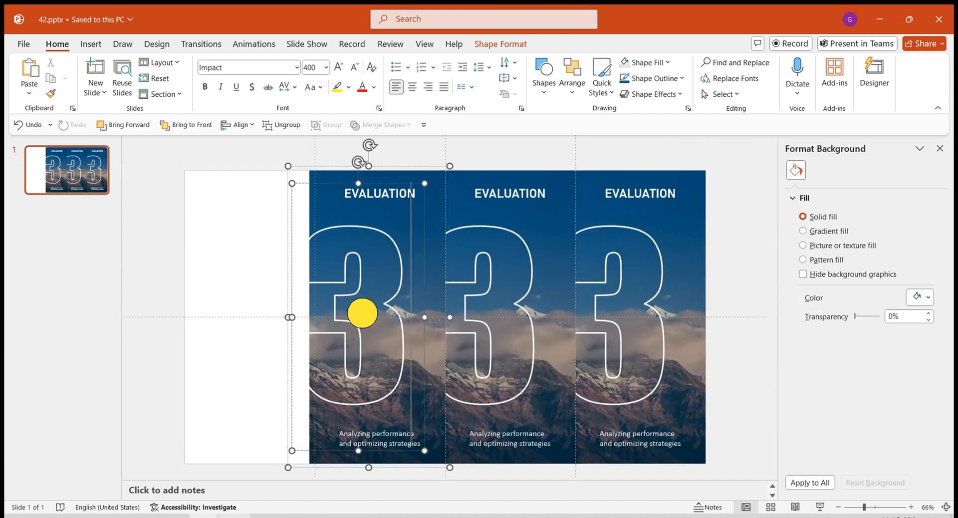
pyautogui.write('1')
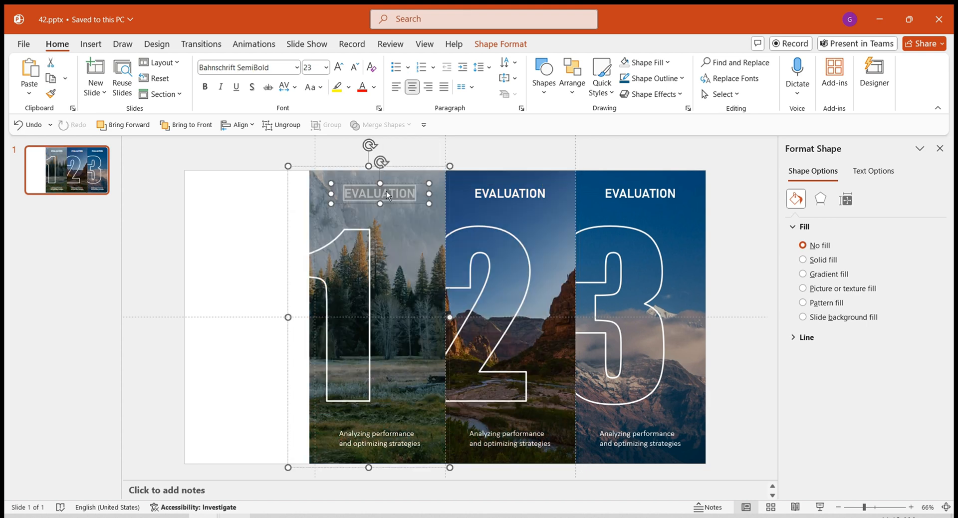
pyautogui.press('BackSpace')
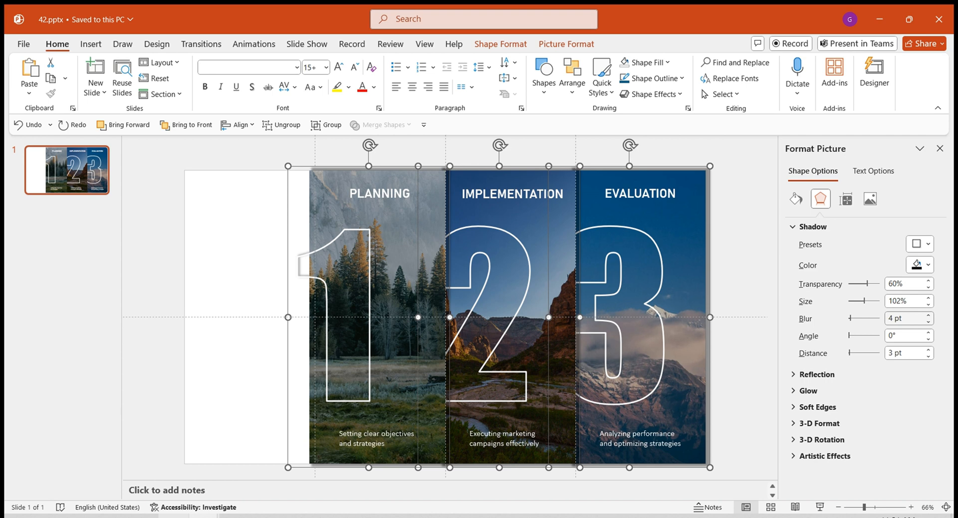
# - Draw a dark-grey, outline-free rectangle over the empty left part of the slide
pyautogui.moveTo(184, 159); pyautogui.dragTo(316, 455)
pyautogui.click(806, 379)
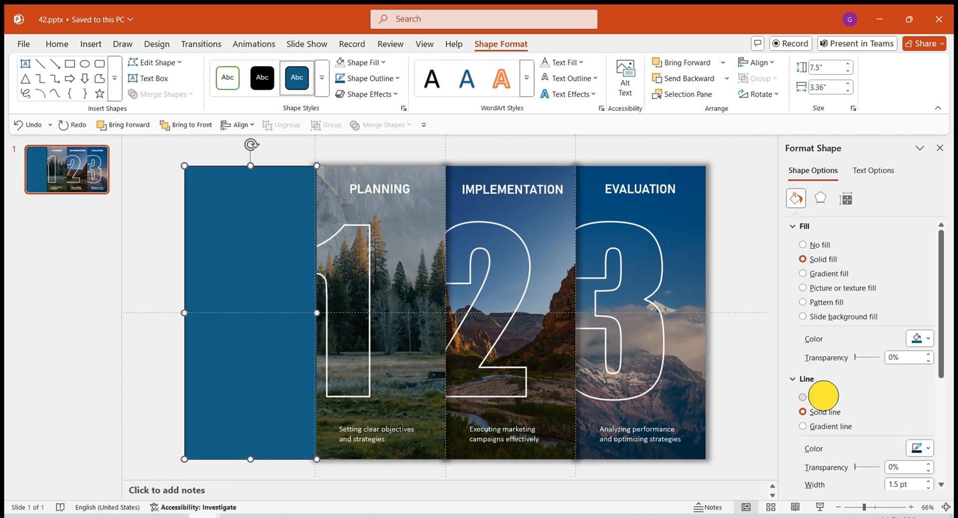
pyautogui.click(803, 398)
pyautogui.click(929, 340)
pyautogui.click(808, 176)
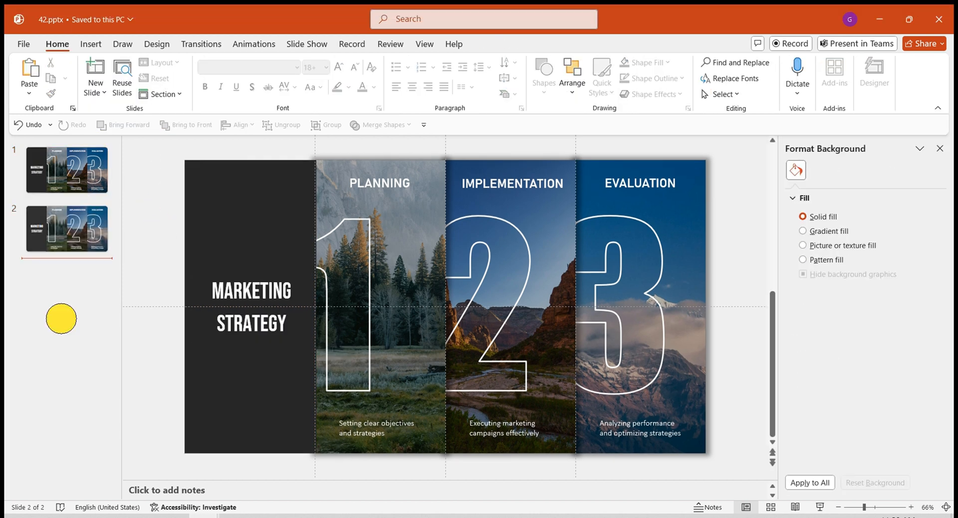
# - On the first slide, select every object and align them all to the left edge
pyautogui.click(79, 176)
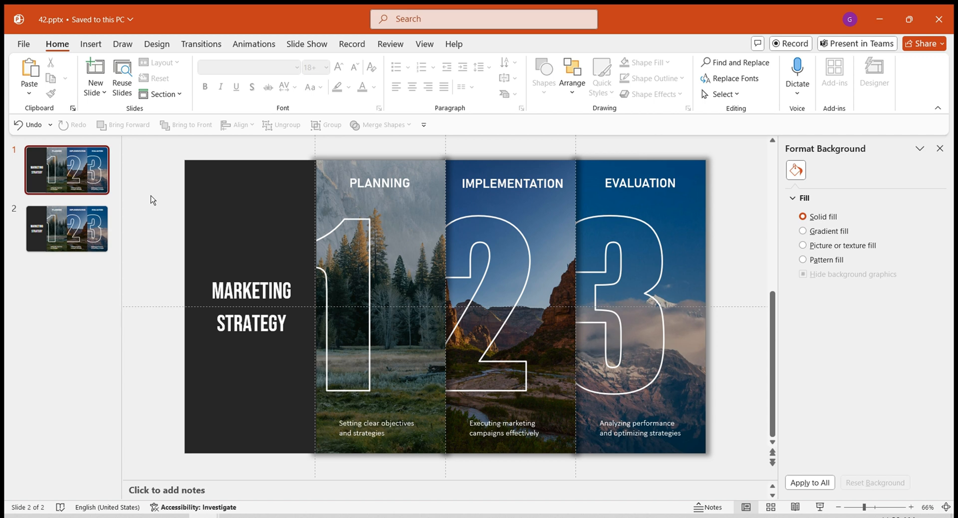
pyautogui.moveTo(150, 200); pyautogui.dragTo(737, 457)
pyautogui.click(243, 125)
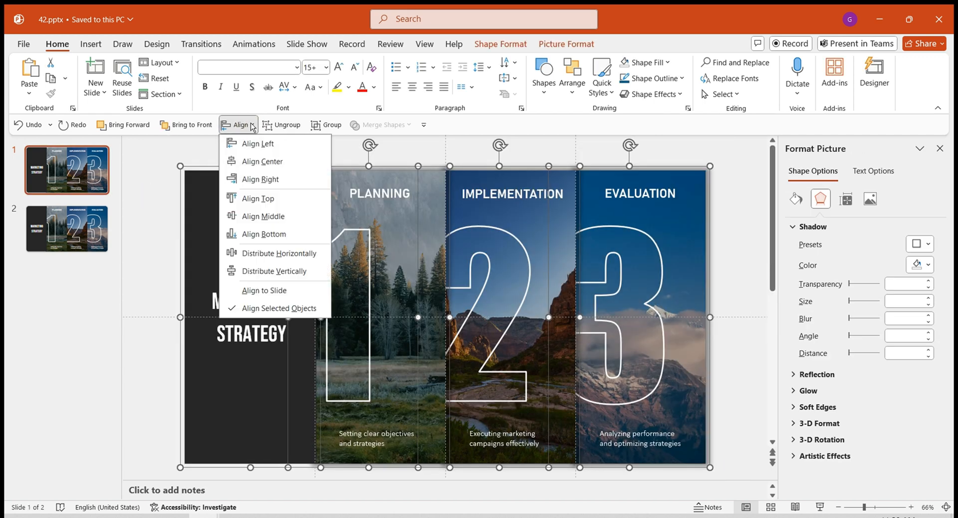
pyautogui.click(258, 142)
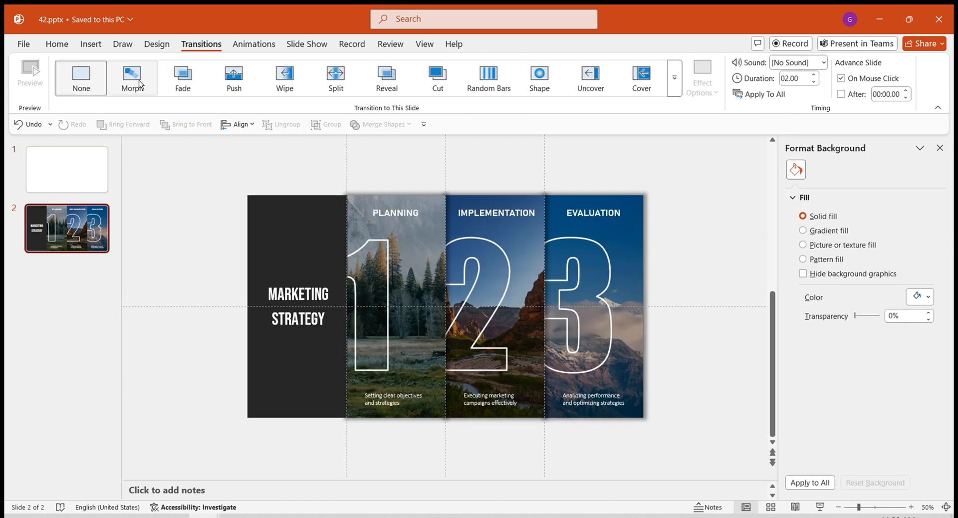
# - Apply the Morph transition to slide 2 so the stacked panels spread into the contents layout
pyautogui.click(139, 84)
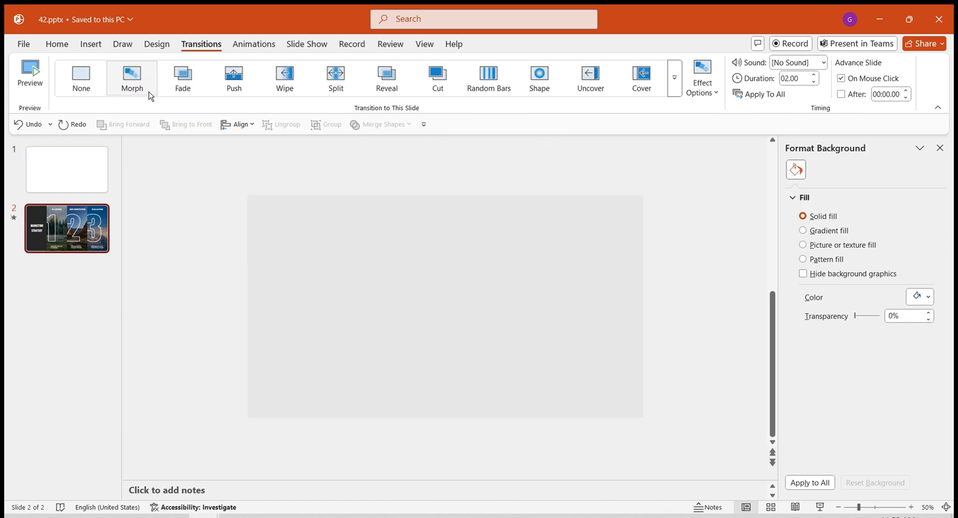